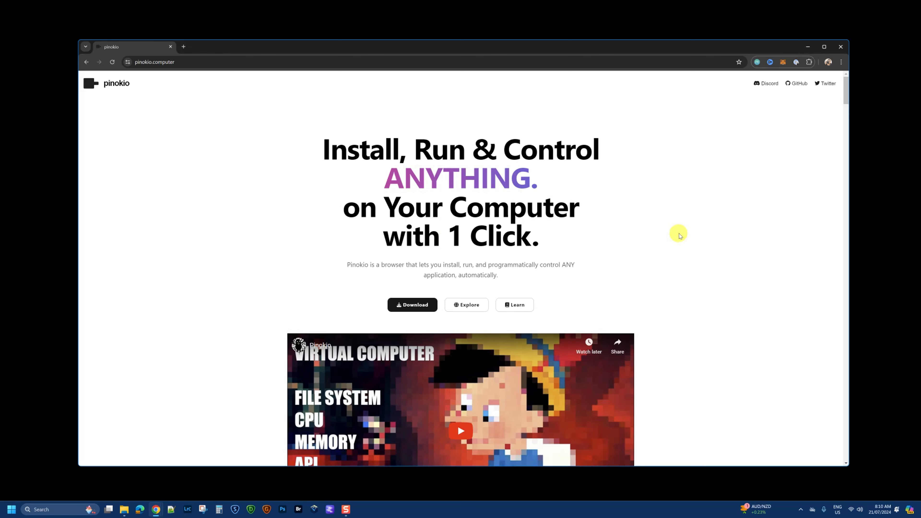
- Browse the verified community scripts in the Explore section of the Pinokio website
{"action": "left_click", "coordinate": [468, 306]}
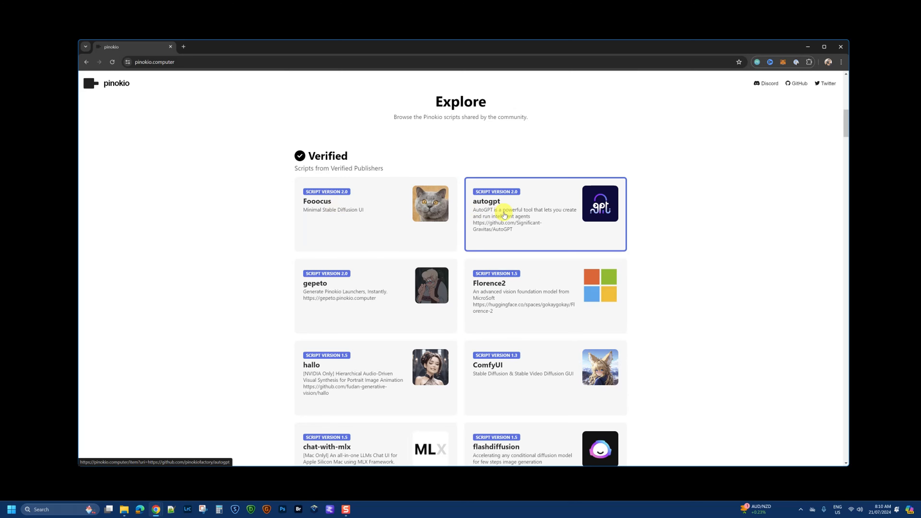
{"action": "scroll", "coordinate": [504, 211], "scroll_direction": "down", "scroll_amount": 3}
{"action": "scroll", "coordinate": [504, 211], "scroll_direction": "down", "scroll_amount": 3}
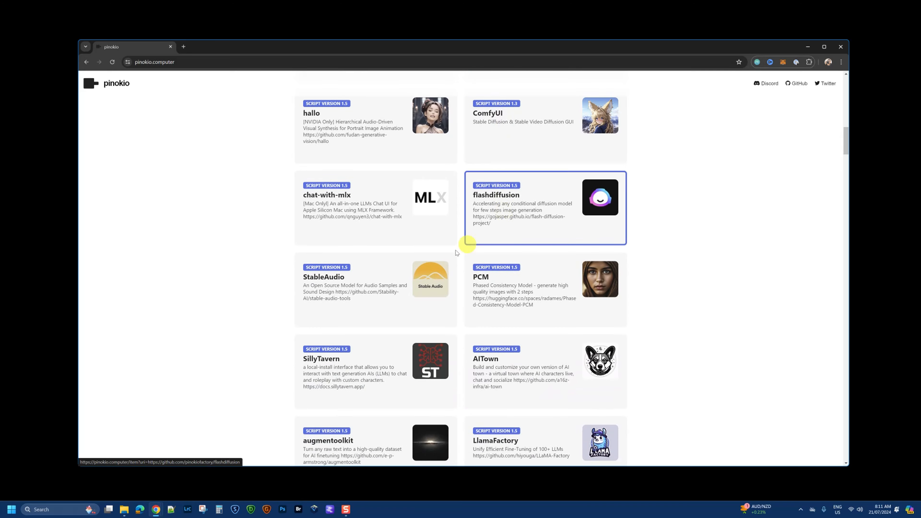
{"action": "scroll", "coordinate": [378, 285], "scroll_direction": "down", "scroll_amount": 10}
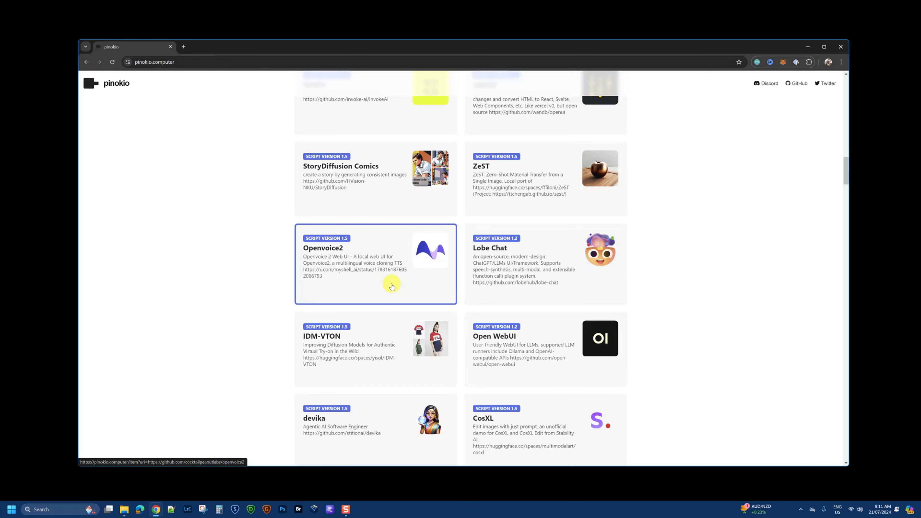
{"action": "scroll", "coordinate": [393, 282], "scroll_direction": "up", "scroll_amount": 20}
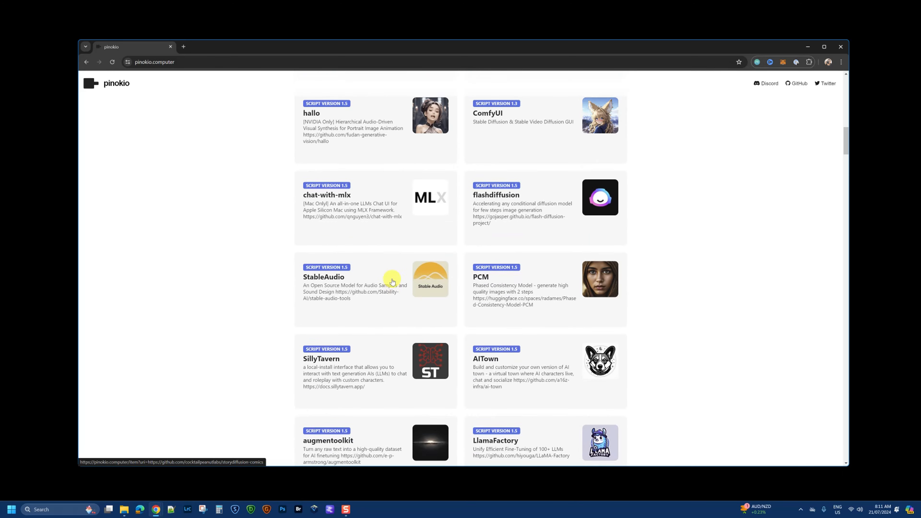
{"action": "scroll", "coordinate": [392, 282], "scroll_direction": "up", "scroll_amount": 7}
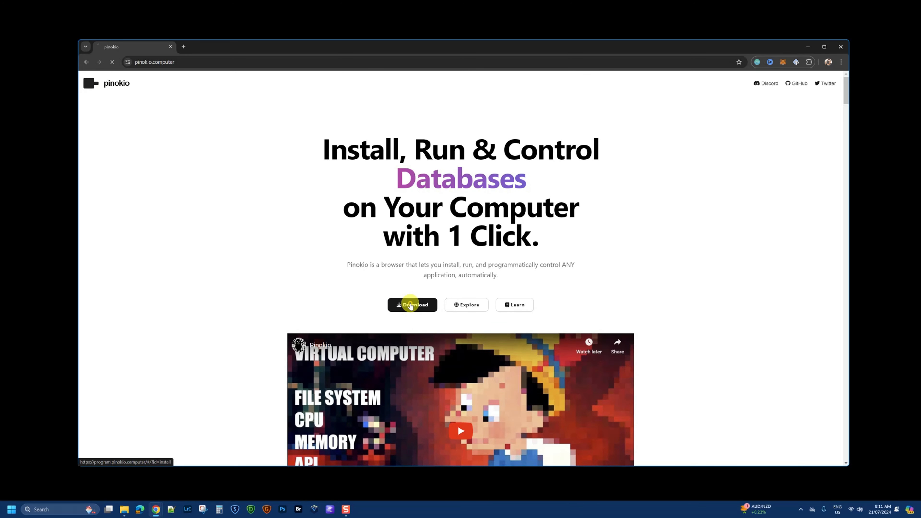
- Go to Pinokio's installation page and open the downloaded Pinokio-2.0.4-win32.zip archive
{"action": "left_click", "coordinate": [411, 306]}
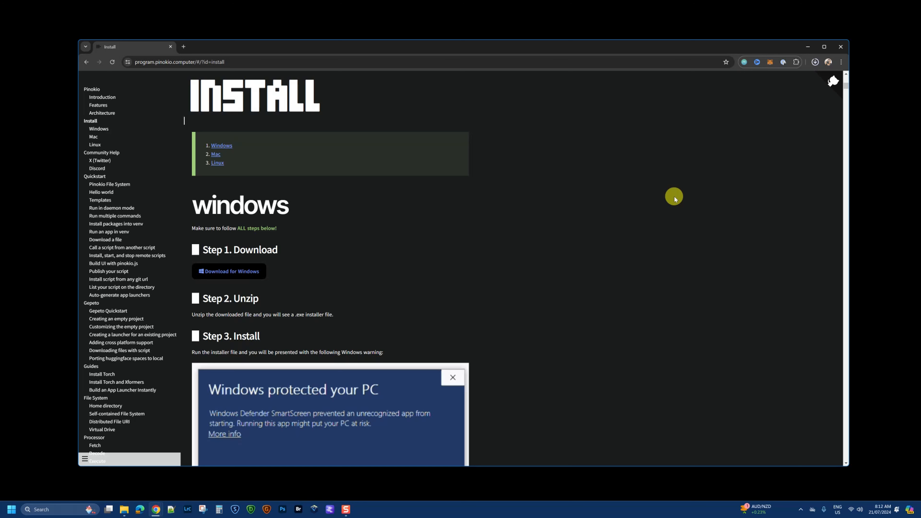
{"action": "left_click", "coordinate": [743, 84]}
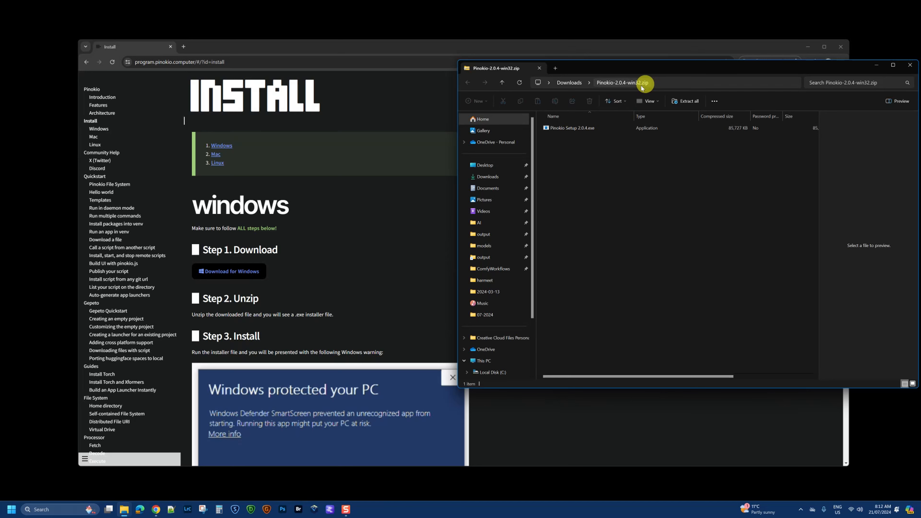
- Run Pinokio Setup 2.0.4.exe from the archive and allow it to run anyway despite the SmartScreen block
{"action": "left_click", "coordinate": [593, 129]}
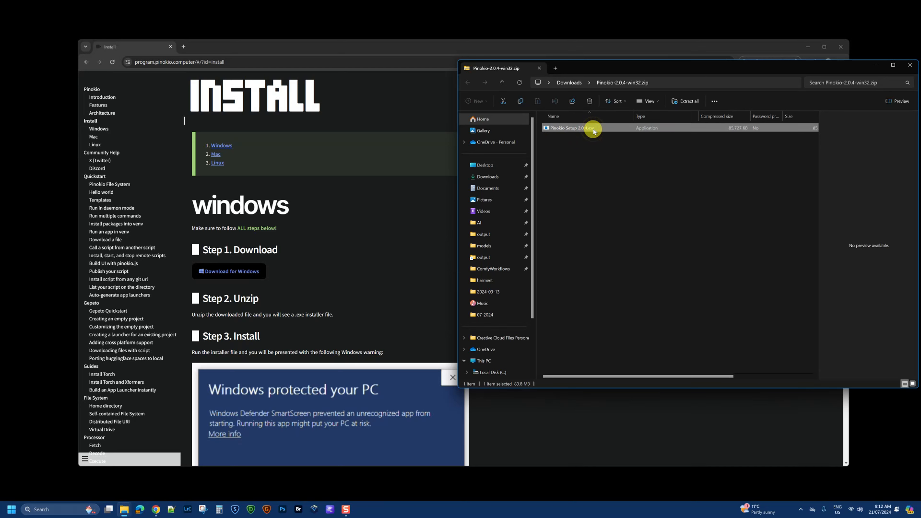
{"action": "double_click", "coordinate": [593, 129]}
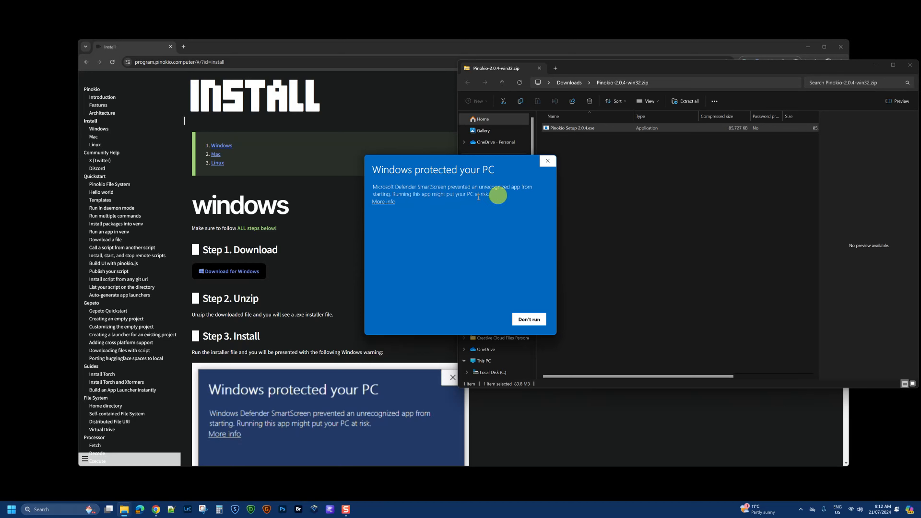
{"action": "left_click", "coordinate": [387, 204]}
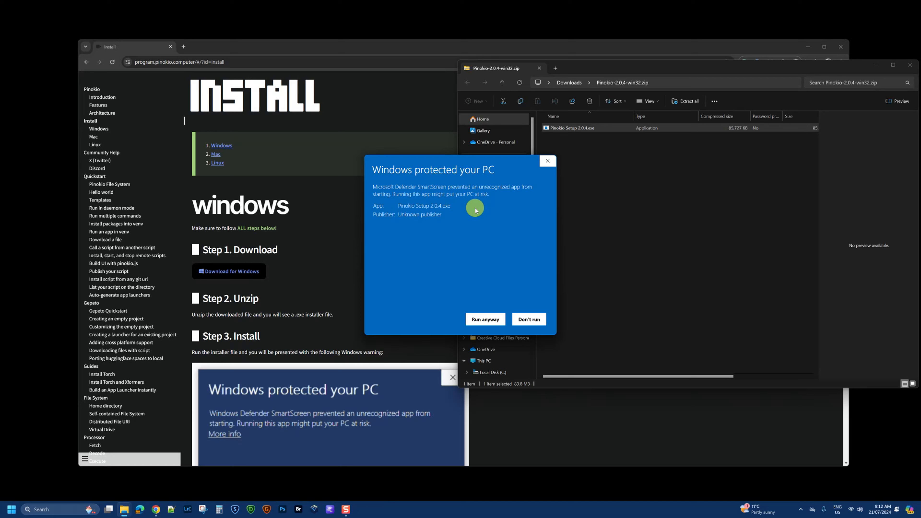
{"action": "left_click", "coordinate": [479, 320]}
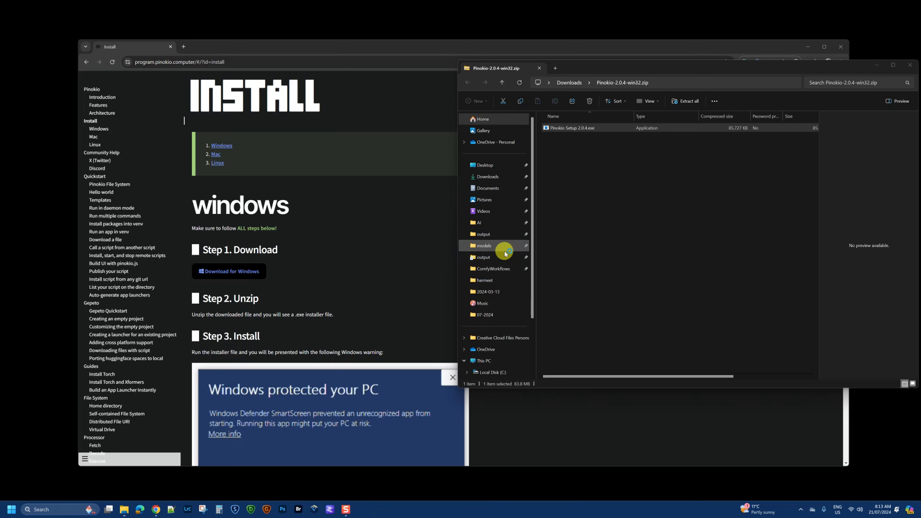
- Launch the Pinokio app and check the home folder and theme in its settings before returning to the home page
{"action": "key", "text": "super"}
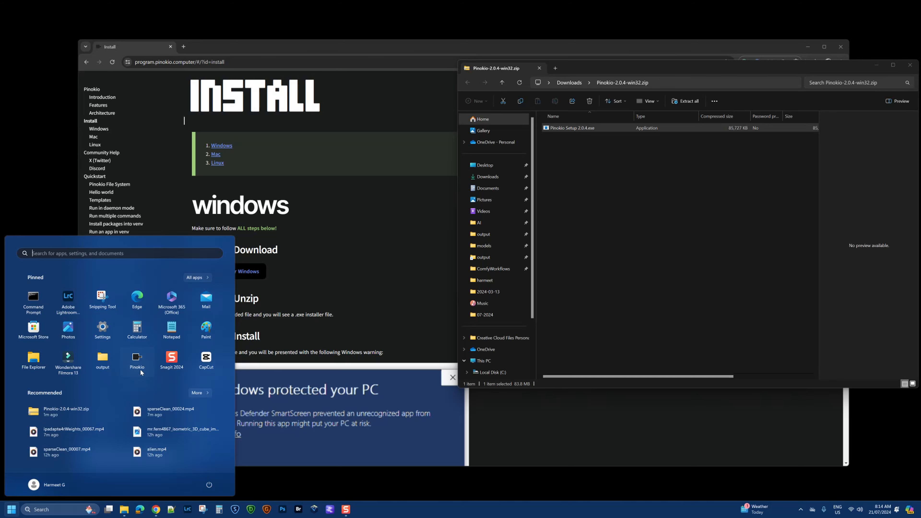
{"action": "left_click", "coordinate": [140, 368]}
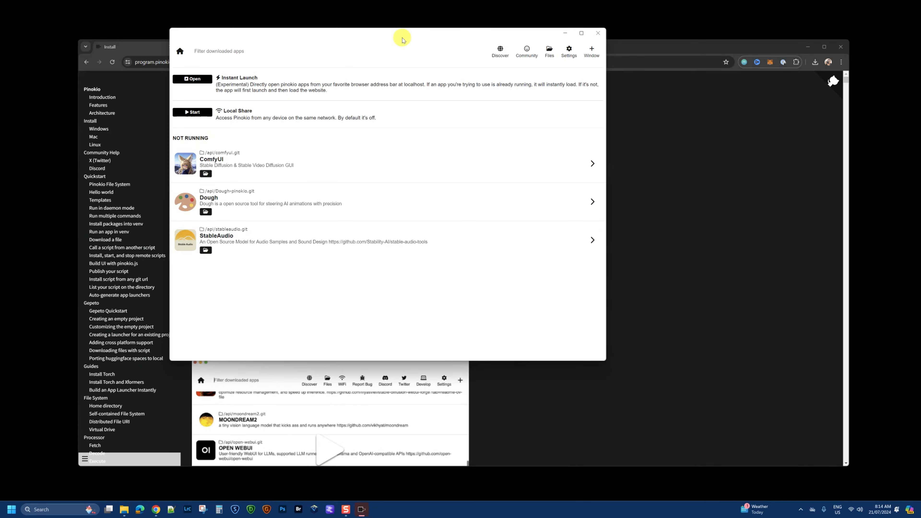
{"action": "left_click_drag", "start_coordinate": [402, 39], "coordinate": [483, 115]}
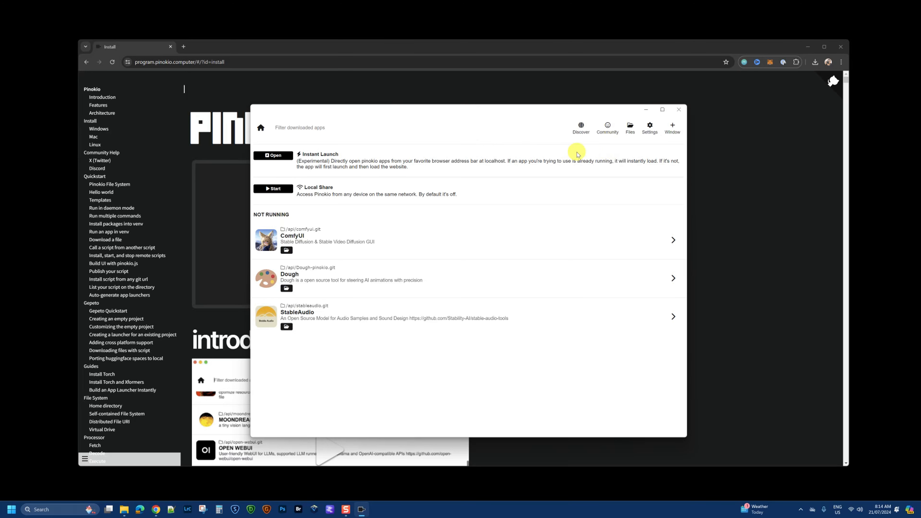
{"action": "left_click", "coordinate": [650, 131]}
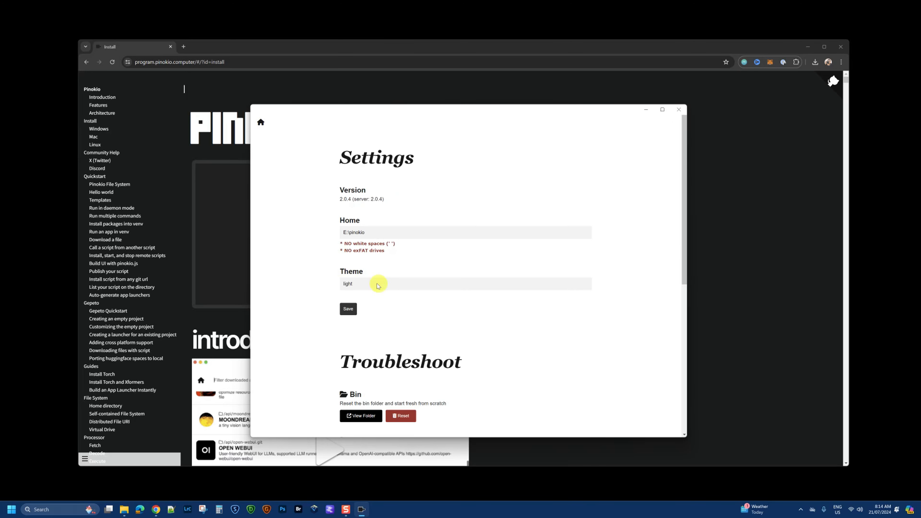
{"action": "left_click", "coordinate": [261, 124]}
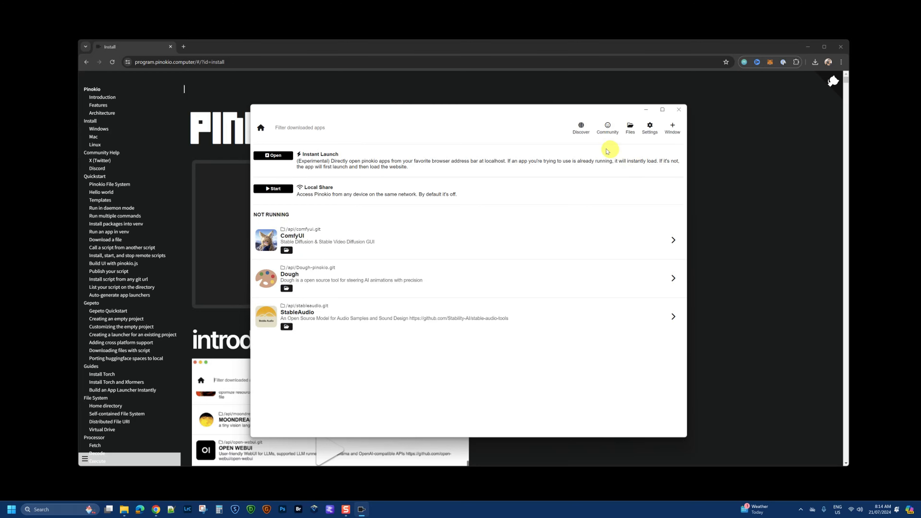
- Open Pinokio's Discover page and look through the catalogue of scripts from verified publishers
{"action": "left_click", "coordinate": [582, 131]}
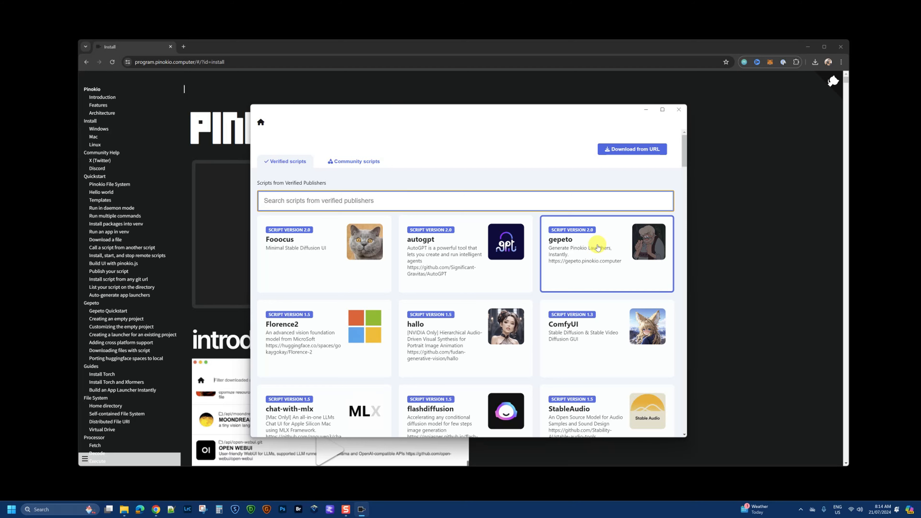
{"action": "scroll", "coordinate": [490, 251], "scroll_direction": "down", "scroll_amount": 3}
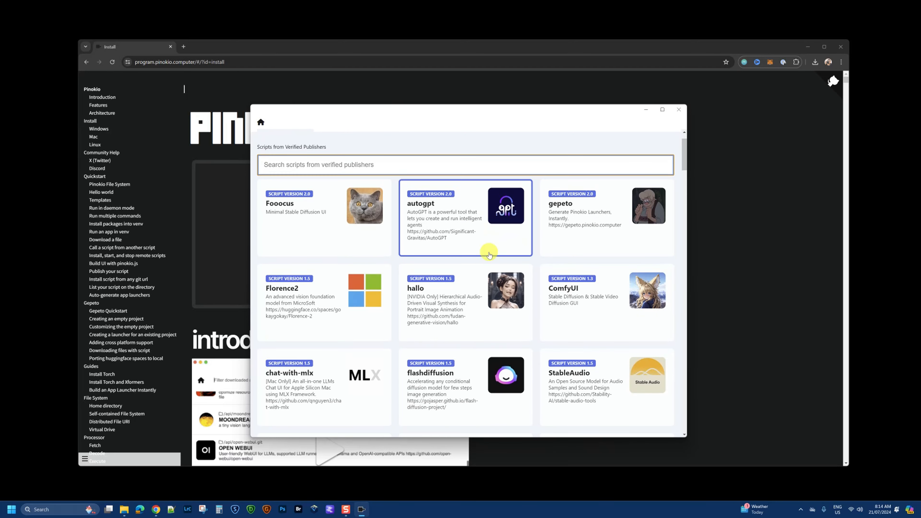
{"action": "scroll", "coordinate": [489, 255], "scroll_direction": "down", "scroll_amount": 5}
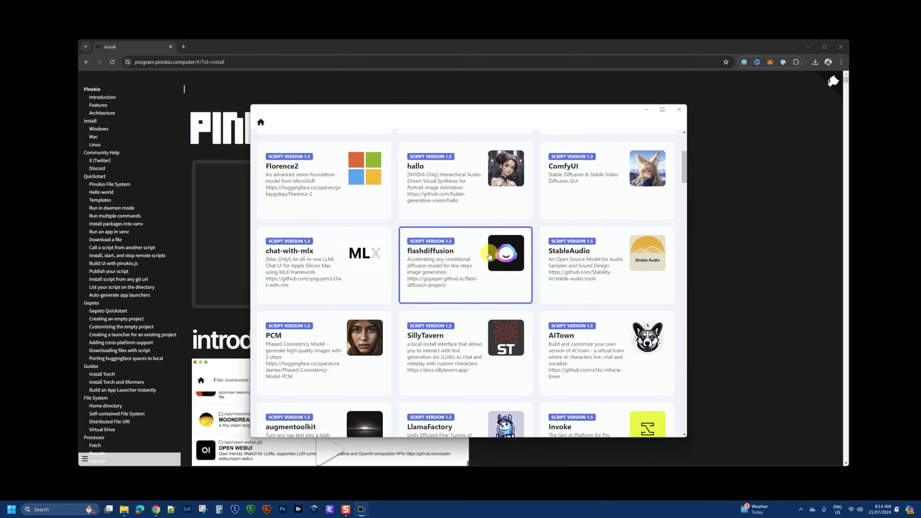
{"action": "scroll", "coordinate": [489, 255], "scroll_direction": "down", "scroll_amount": 6}
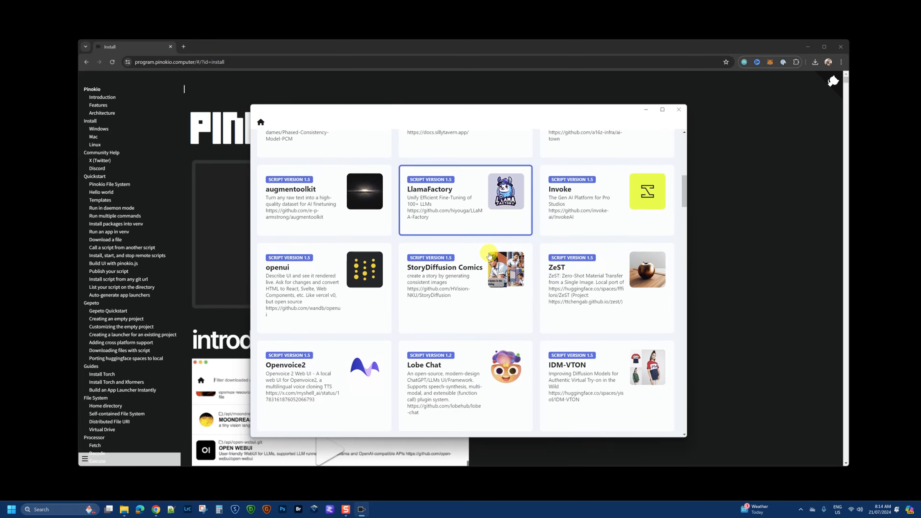
{"action": "scroll", "coordinate": [490, 256], "scroll_direction": "down", "scroll_amount": 7}
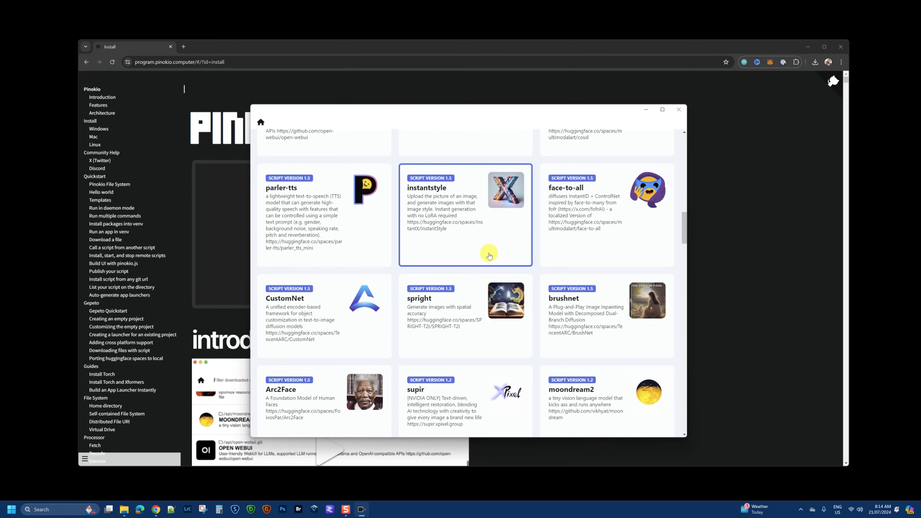
{"action": "scroll", "coordinate": [490, 255], "scroll_direction": "down", "scroll_amount": 5}
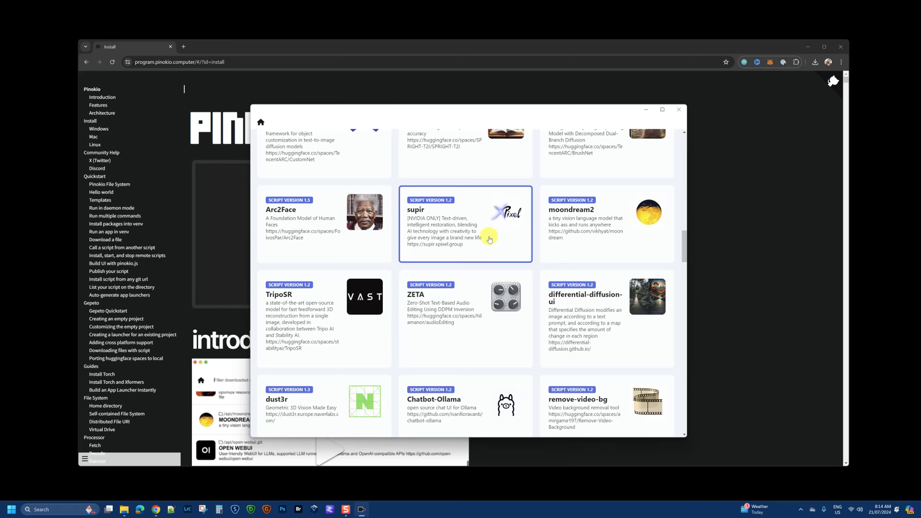
{"action": "scroll", "coordinate": [489, 239], "scroll_direction": "up", "scroll_amount": 12}
{"action": "scroll", "coordinate": [490, 240], "scroll_direction": "up", "scroll_amount": 10}
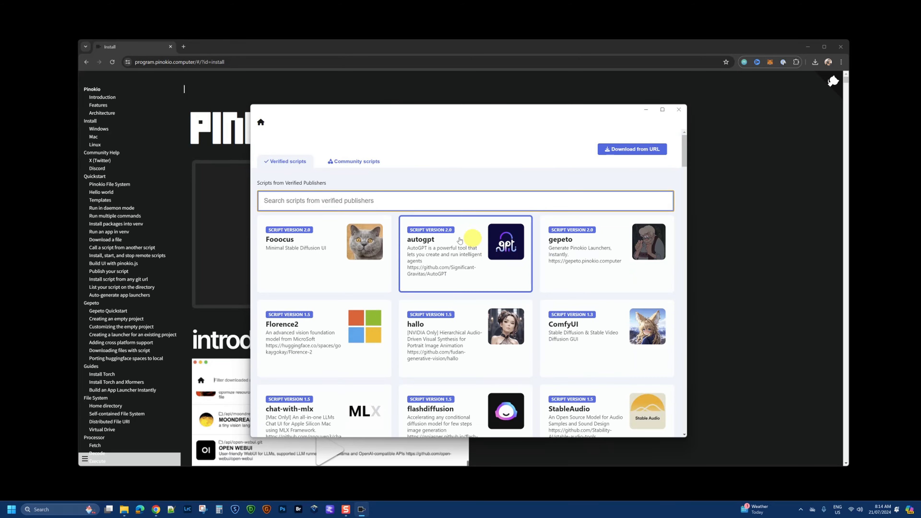
- Search the verified scripts for "musi" and open the MAGNeT text-to-music entry
{"action": "left_click", "coordinate": [424, 208]}
{"action": "type", "text": "musi"}
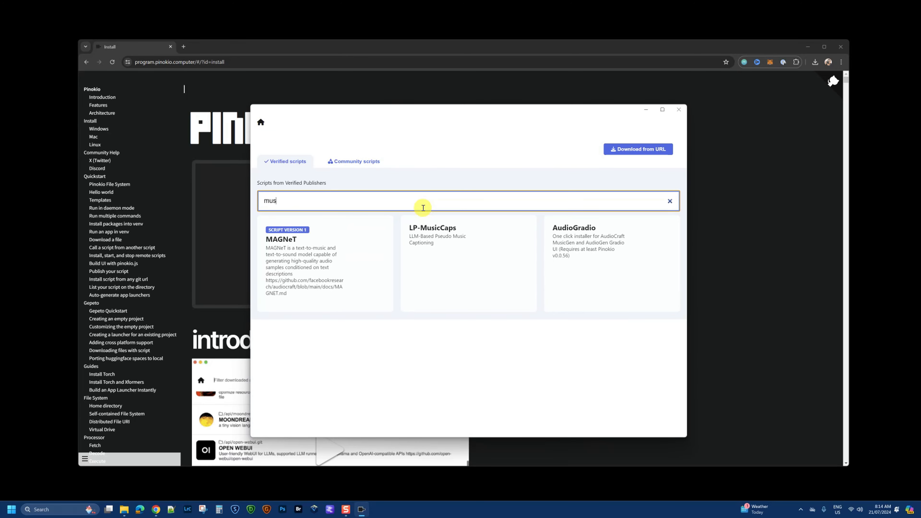
{"action": "left_click", "coordinate": [323, 268]}
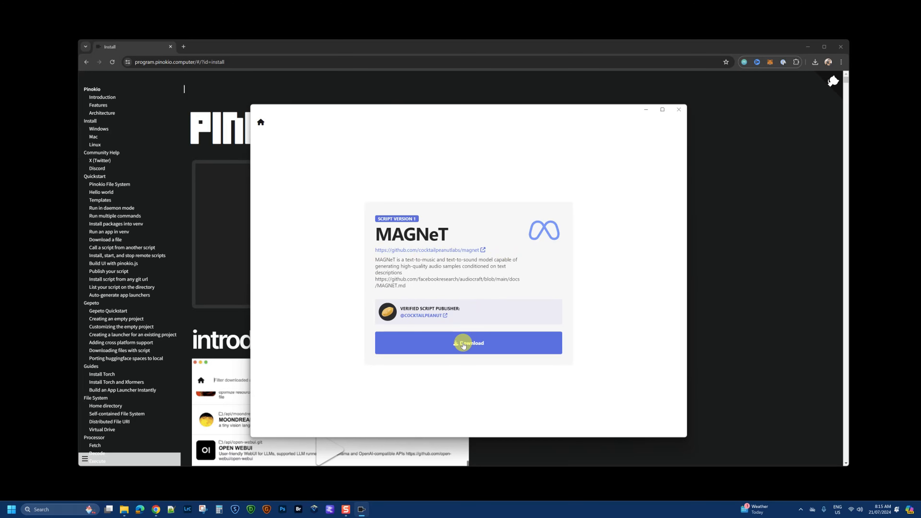
- Download the MAGNeT script under the name magnet.git and start its installation with the default configuration
{"action": "left_click", "coordinate": [463, 345]}
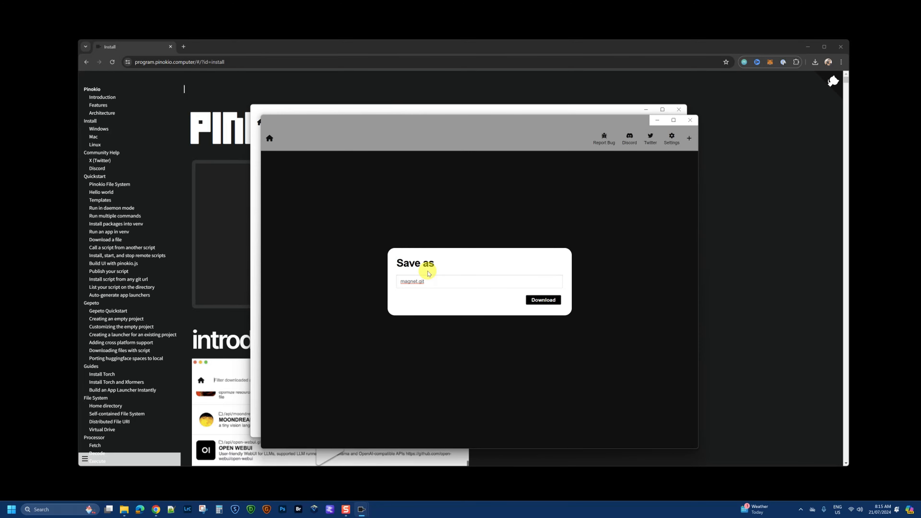
{"action": "left_click", "coordinate": [547, 301]}
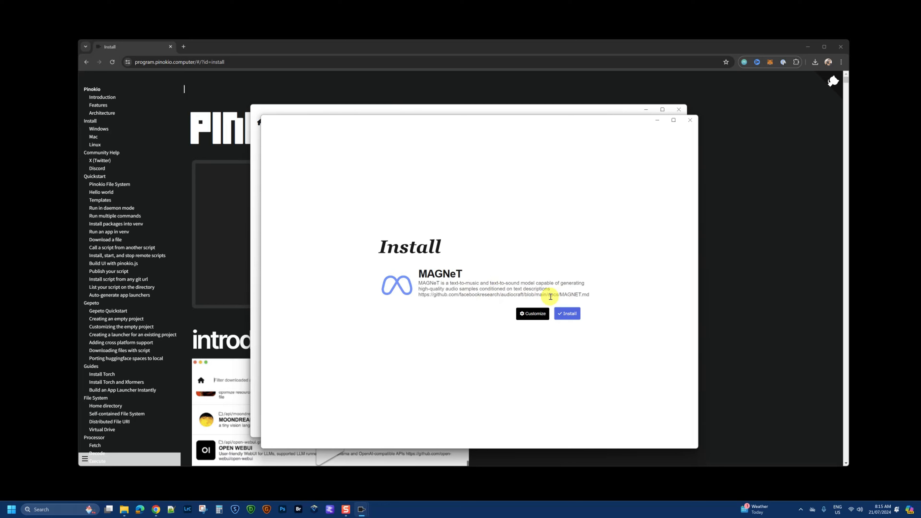
{"action": "left_click", "coordinate": [567, 314]}
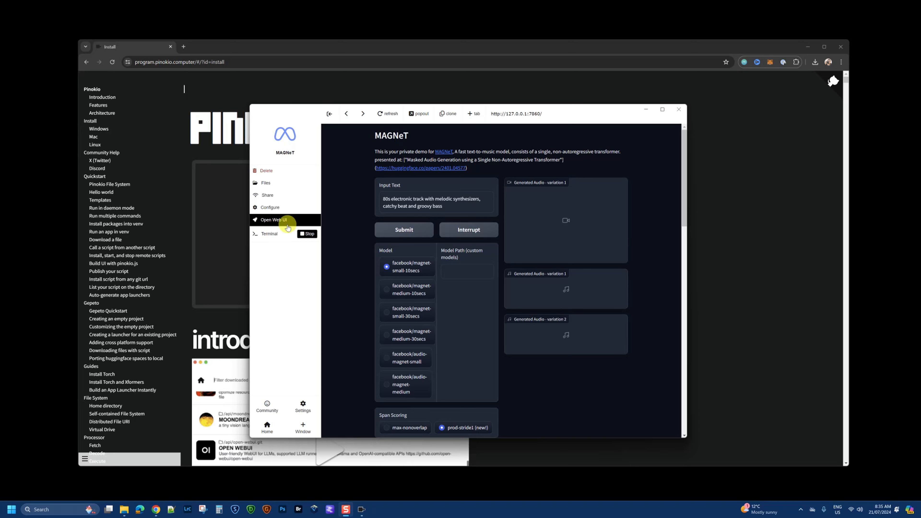
- Review the generation parameters in MAGNeT's web interface and stop its running start.js script from the home page
{"action": "scroll", "coordinate": [592, 264], "scroll_direction": "down", "scroll_amount": 7}
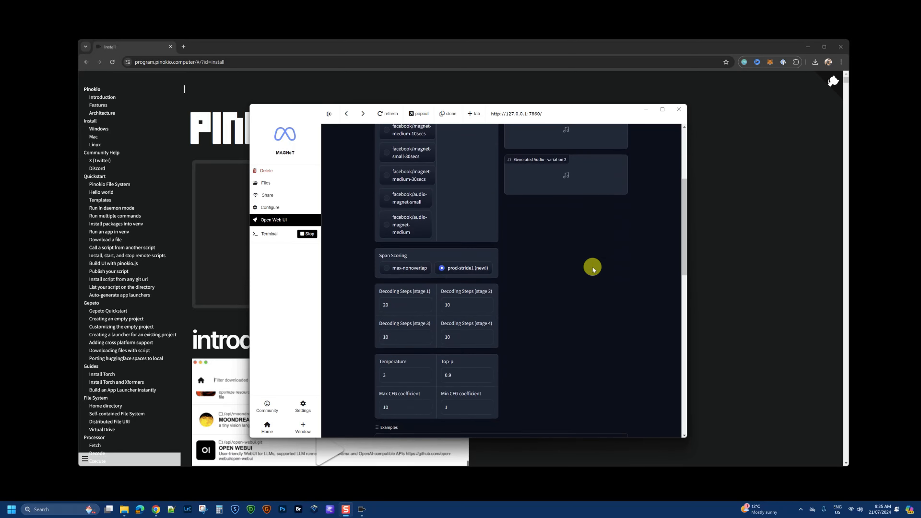
{"action": "scroll", "coordinate": [593, 269], "scroll_direction": "up", "scroll_amount": 7}
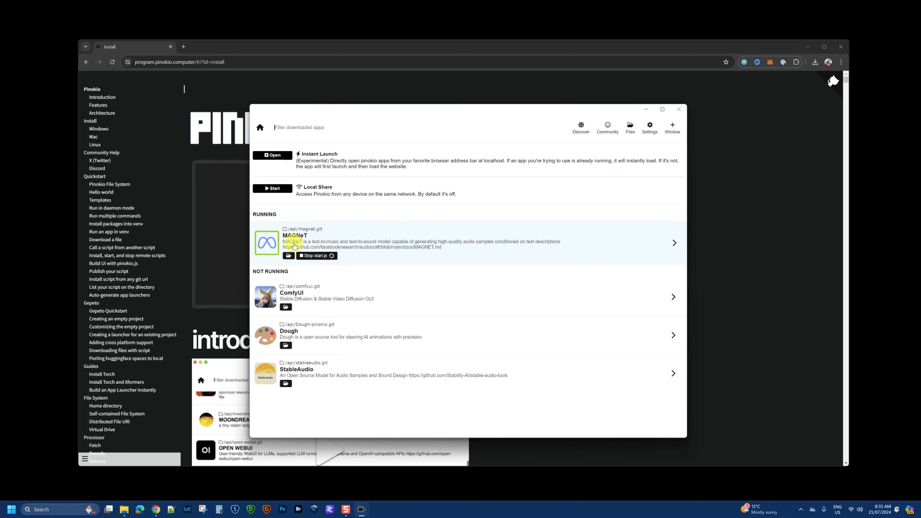
{"action": "left_click", "coordinate": [303, 257]}
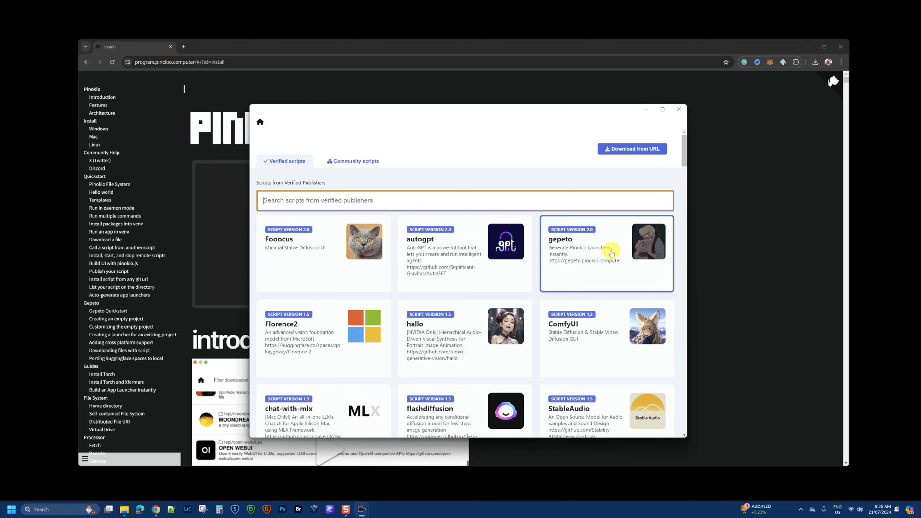
- Look through the verified scripts on the Discover page for other AI apps to install
{"action": "scroll", "coordinate": [612, 253], "scroll_direction": "down", "scroll_amount": 5}
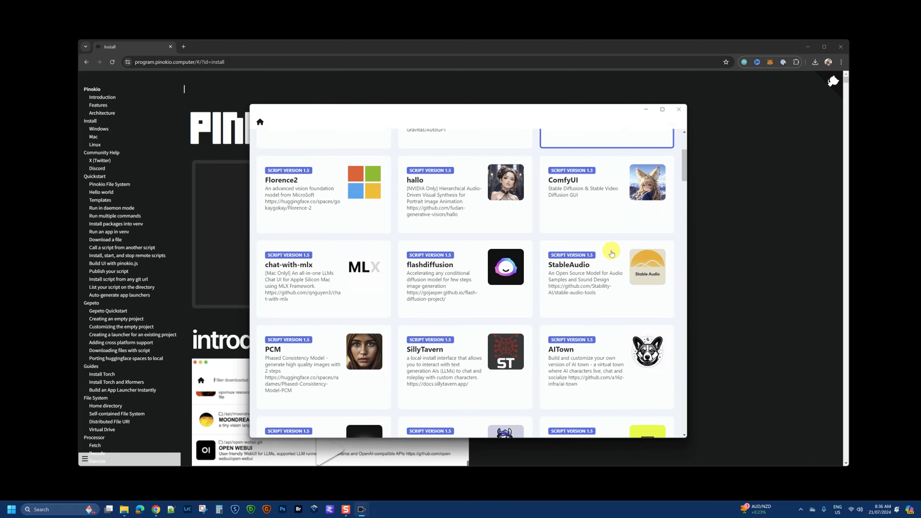
{"action": "scroll", "coordinate": [612, 253], "scroll_direction": "down", "scroll_amount": 10}
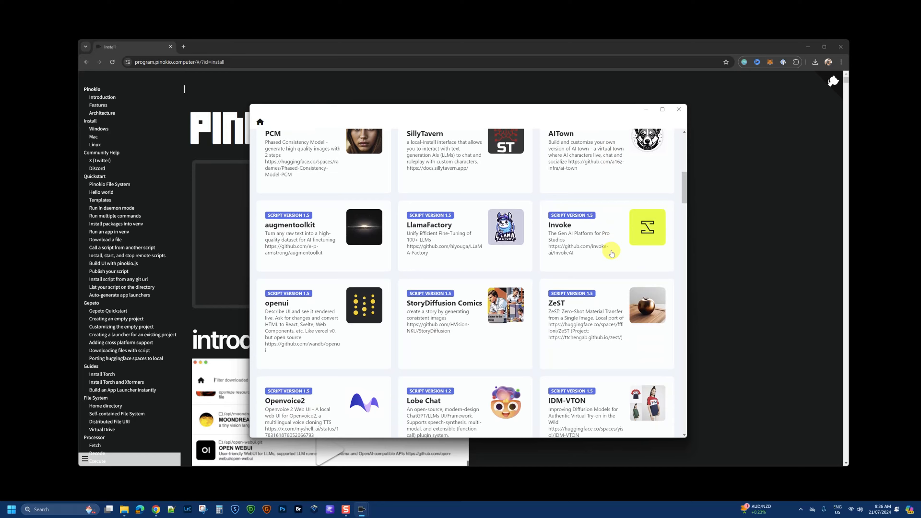
{"action": "scroll", "coordinate": [611, 253], "scroll_direction": "down", "scroll_amount": 5}
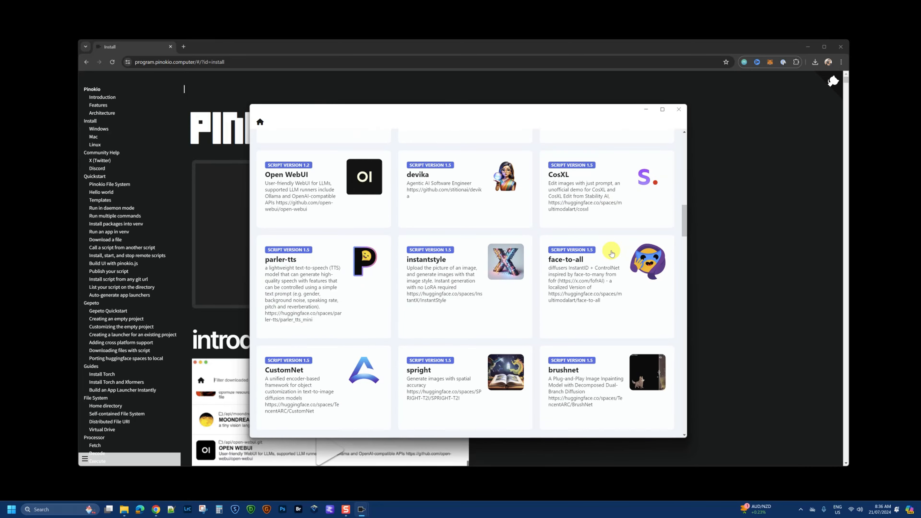
{"action": "scroll", "coordinate": [611, 253], "scroll_direction": "up", "scroll_amount": 6}
{"action": "scroll", "coordinate": [612, 253], "scroll_direction": "up", "scroll_amount": 10}
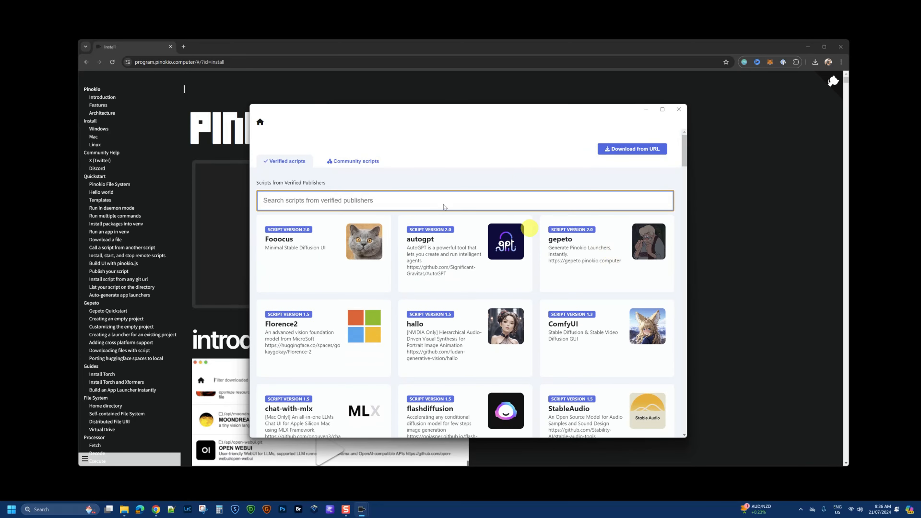
- Examine the community scripts on the Discover page, including the installation warnings and the list of available apps
{"action": "left_click", "coordinate": [358, 165]}
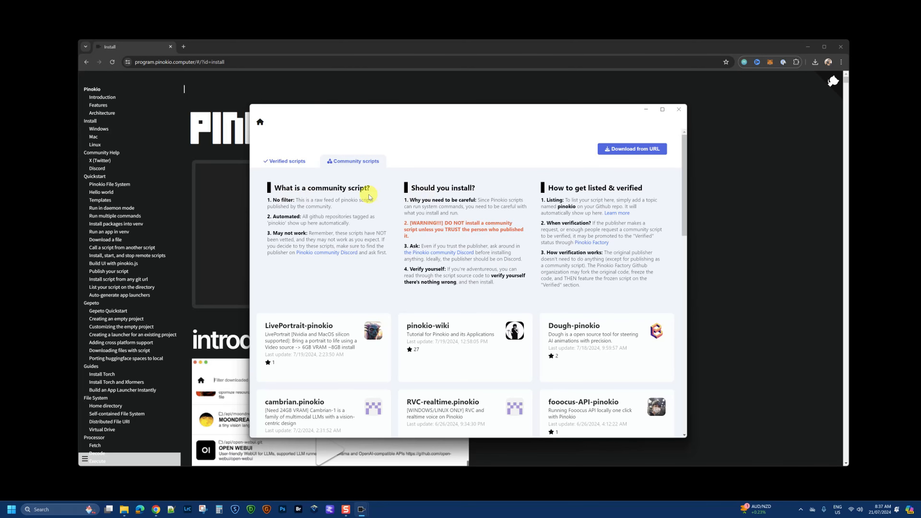
{"action": "scroll", "coordinate": [370, 197], "scroll_direction": "down", "scroll_amount": 1}
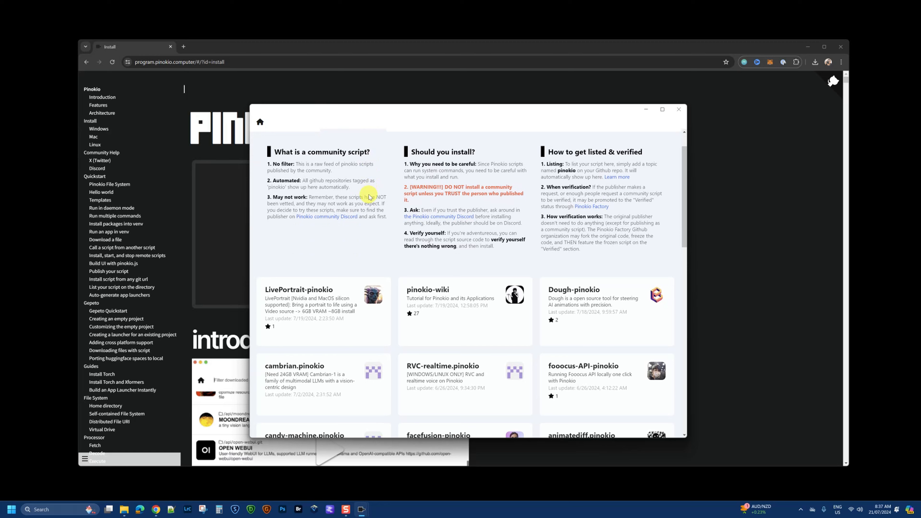
{"action": "scroll", "coordinate": [370, 197], "scroll_direction": "down", "scroll_amount": 1}
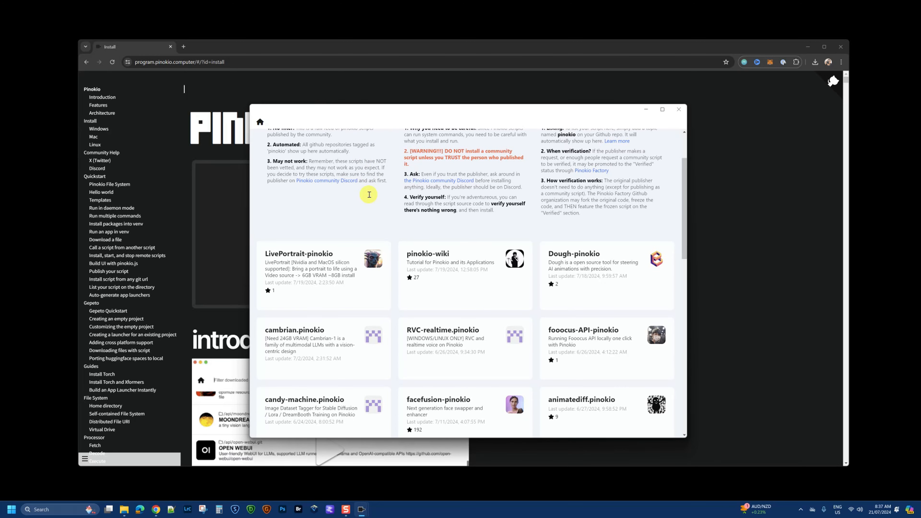
{"action": "scroll", "coordinate": [369, 195], "scroll_direction": "down", "scroll_amount": 3}
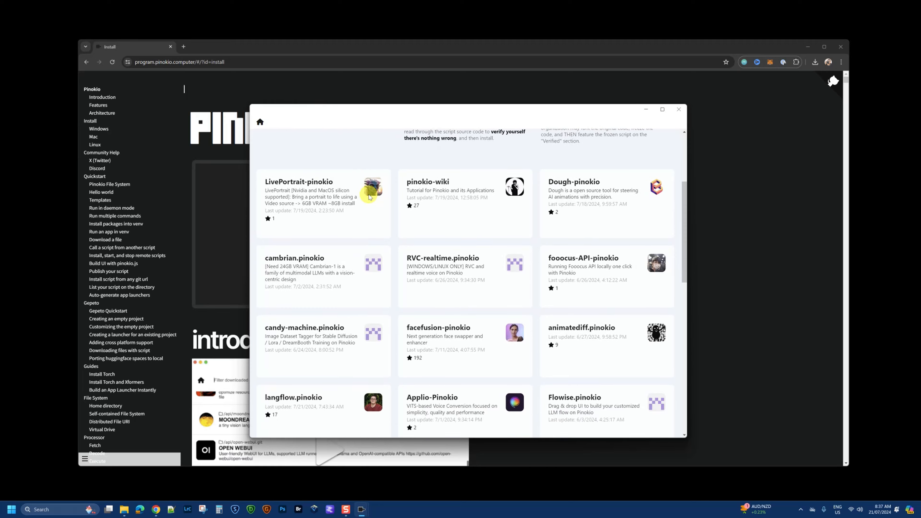
{"action": "scroll", "coordinate": [369, 197], "scroll_direction": "down", "scroll_amount": 5}
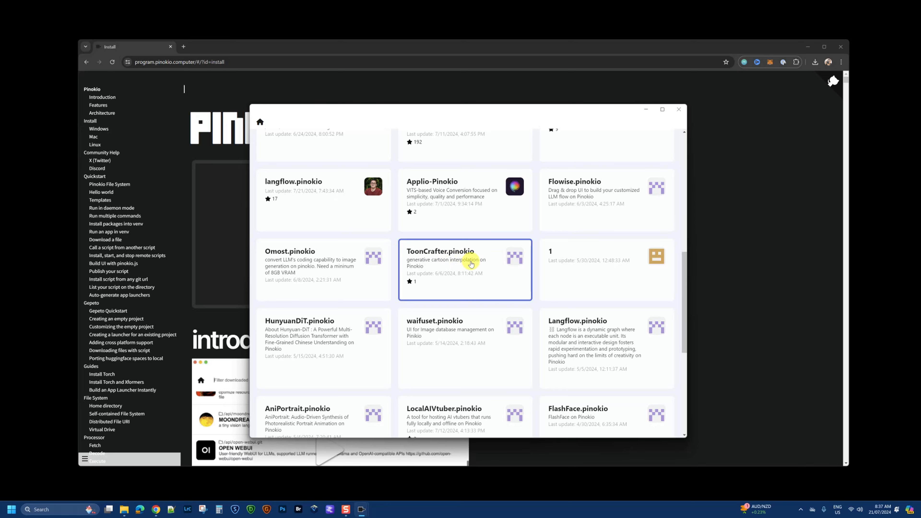
{"action": "scroll", "coordinate": [471, 264], "scroll_direction": "up", "scroll_amount": 10}
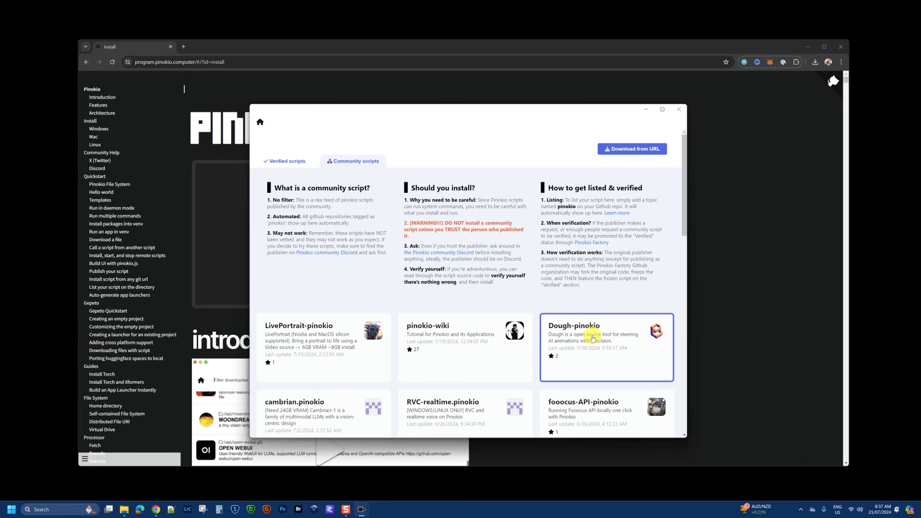
- Return to the verified scripts, look through their entries again and go back to the home page of downloaded apps
{"action": "left_click", "coordinate": [285, 159]}
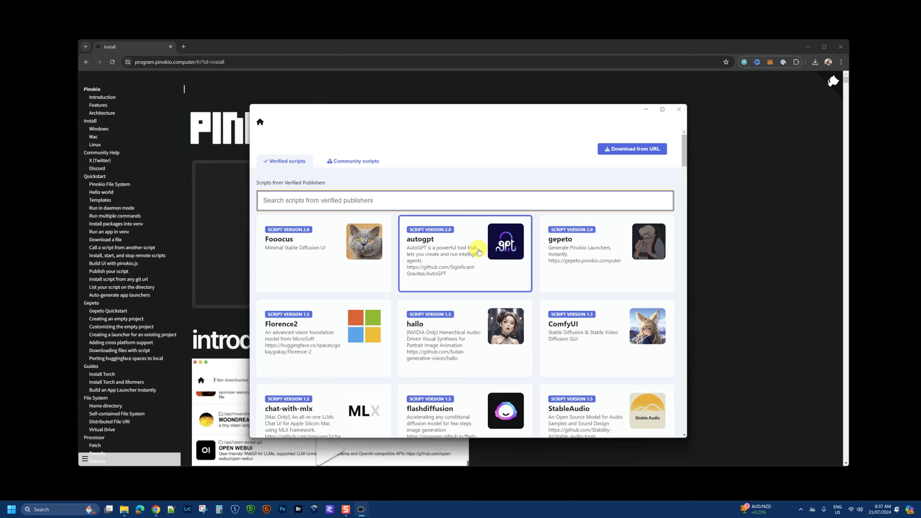
{"action": "scroll", "coordinate": [478, 250], "scroll_direction": "down", "scroll_amount": 2}
{"action": "scroll", "coordinate": [479, 251], "scroll_direction": "down", "scroll_amount": 15}
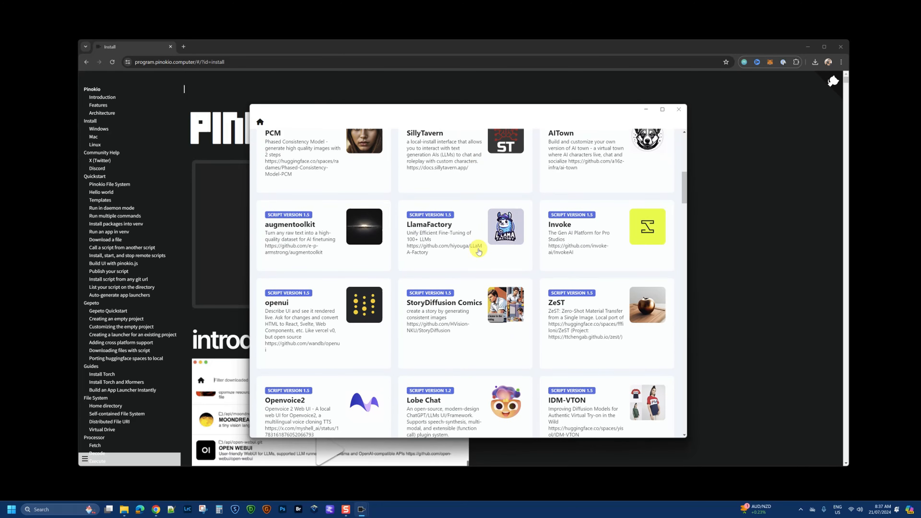
{"action": "scroll", "coordinate": [479, 251], "scroll_direction": "up", "scroll_amount": 15}
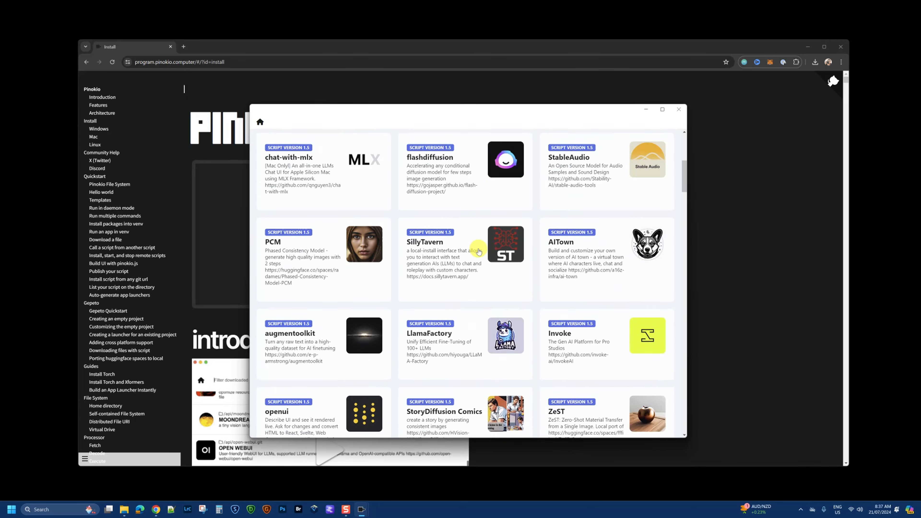
{"action": "scroll", "coordinate": [479, 251], "scroll_direction": "up", "scroll_amount": 3}
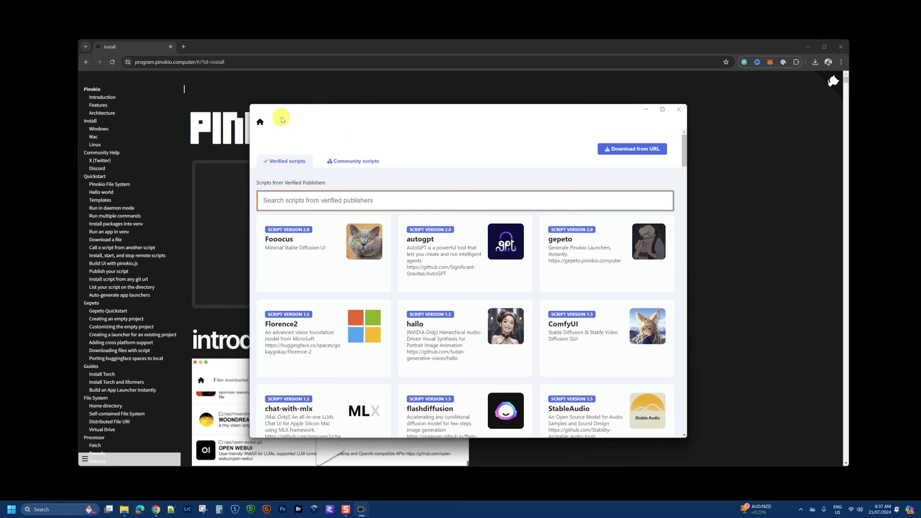
{"action": "left_click", "coordinate": [260, 122]}
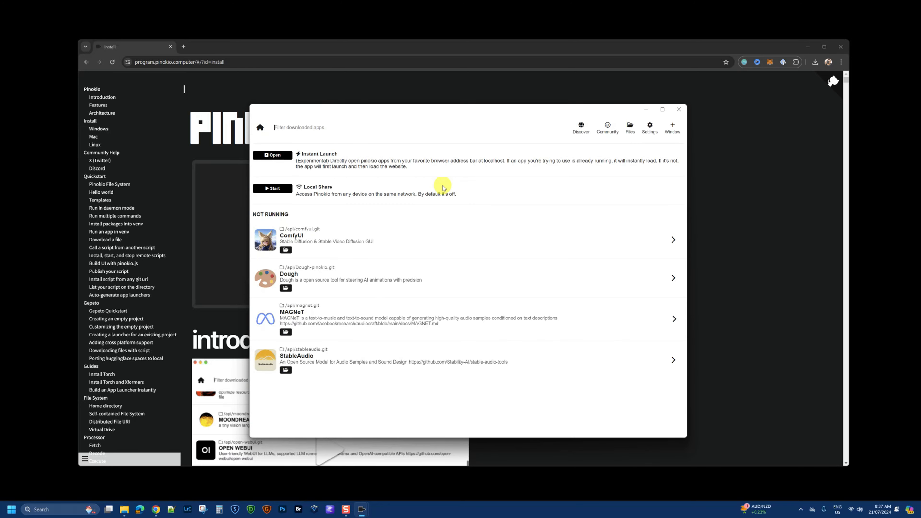